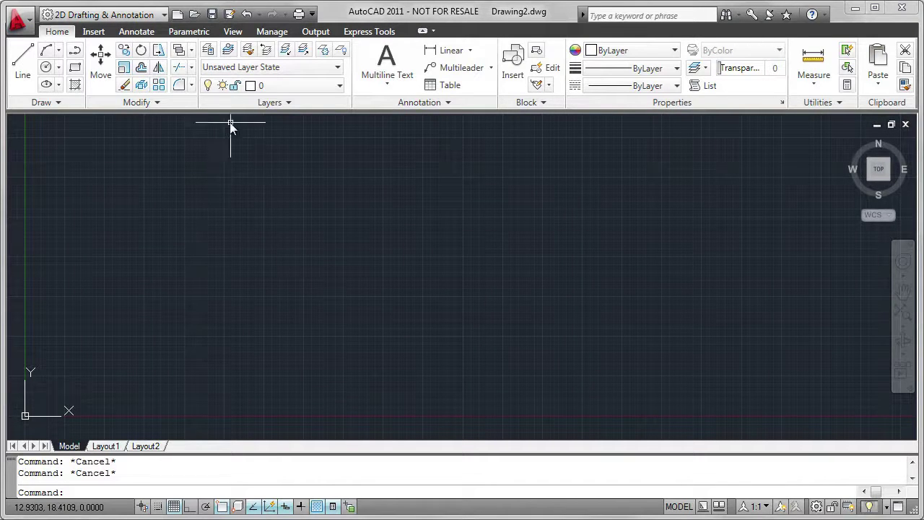
Step: Create a new layer named obj in the layer properties and set its color to red
left_click(207, 54)
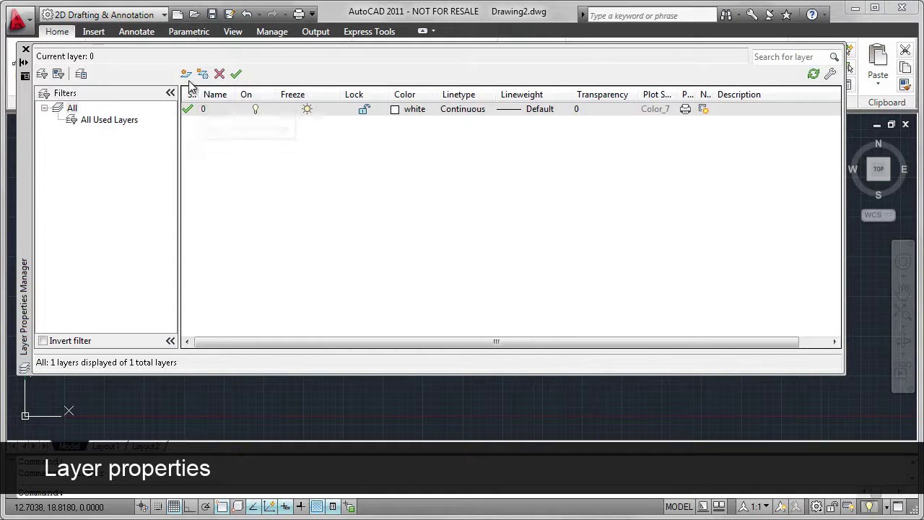
left_click(185, 75)
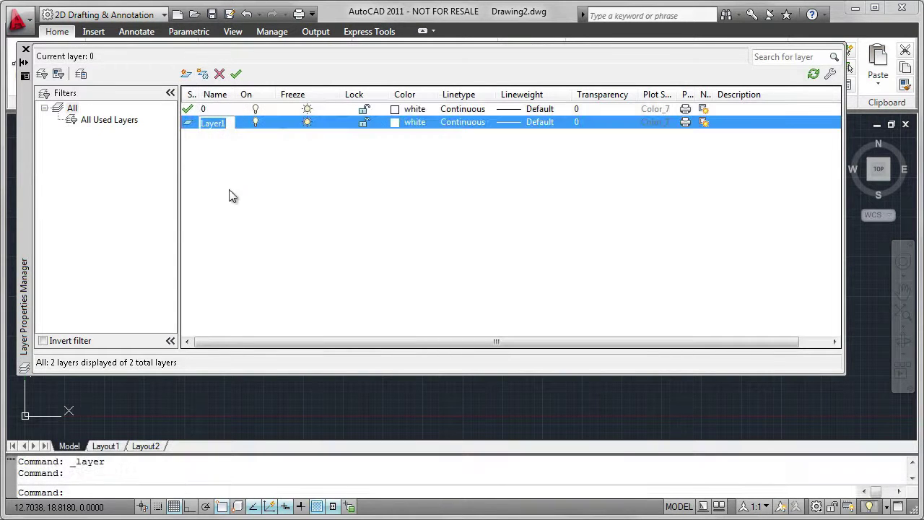
type("ob")
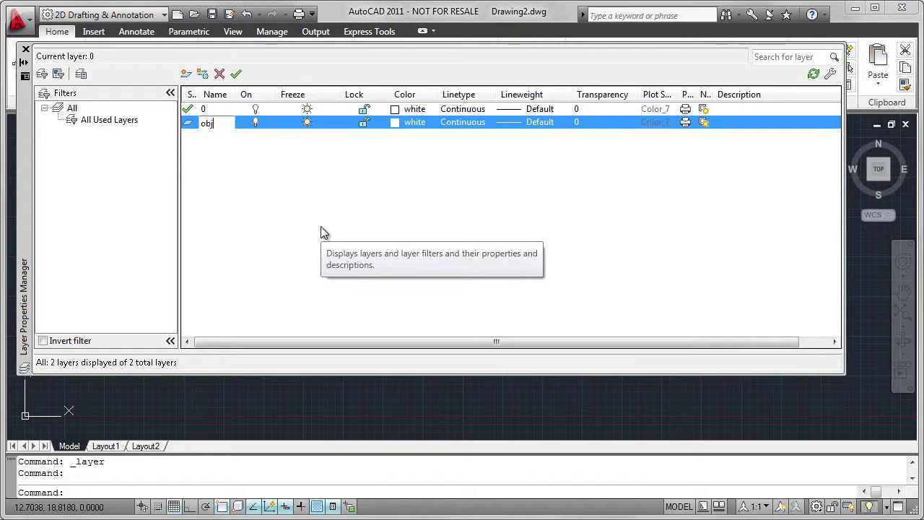
type("j")
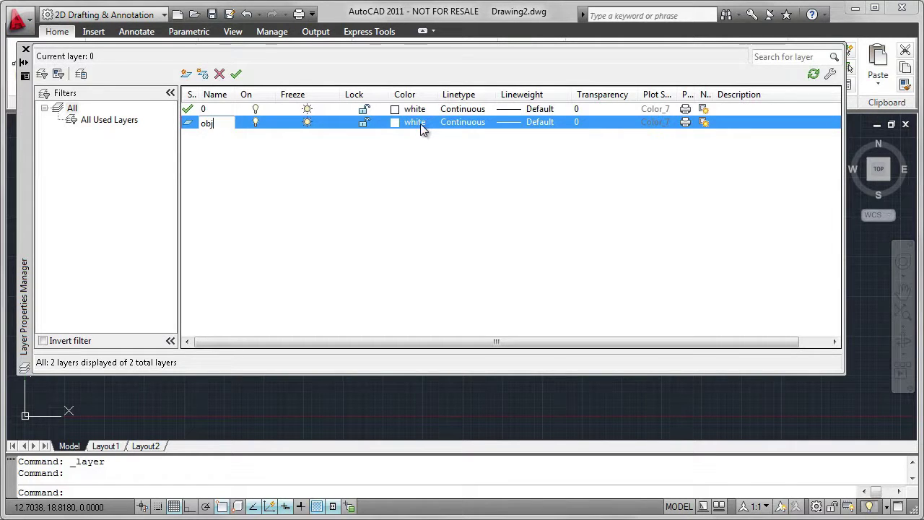
left_click(420, 123)
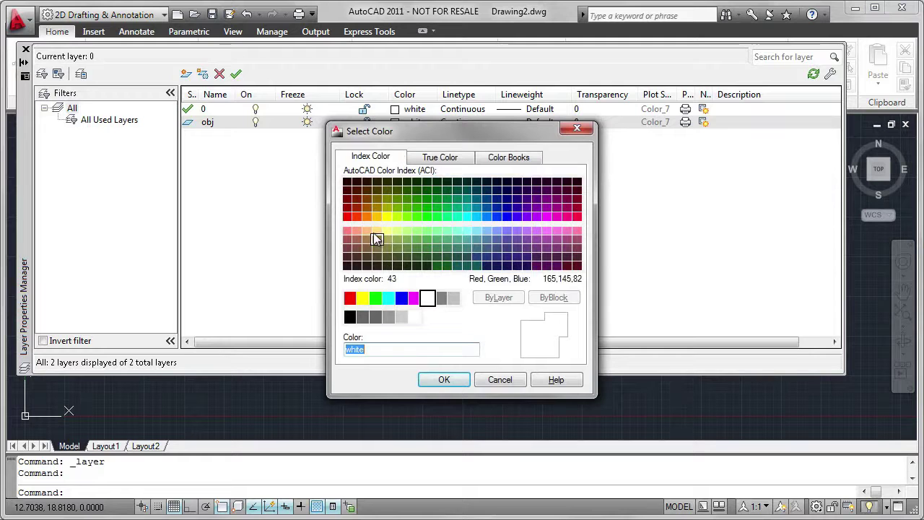
left_click(351, 298)
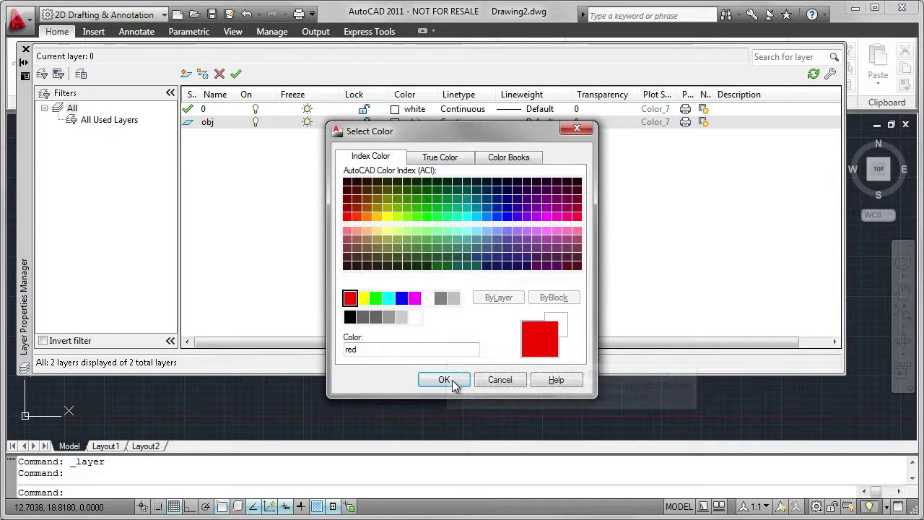
left_click(444, 379)
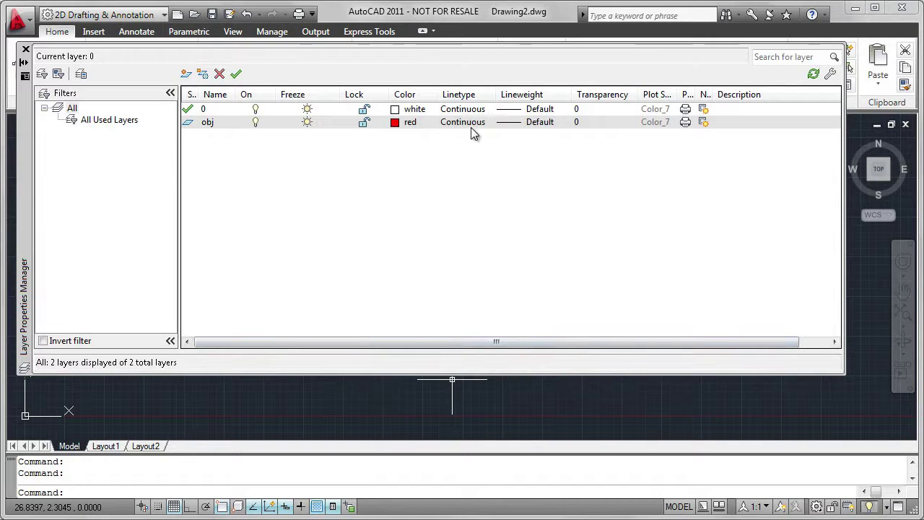
Step: Add a layer named cen and set its color to yellow
left_click(186, 74)
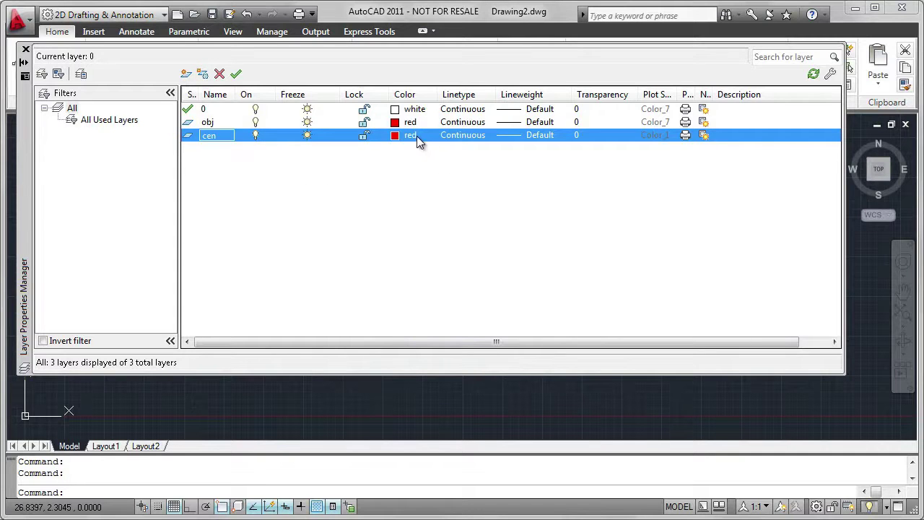
left_click(417, 136)
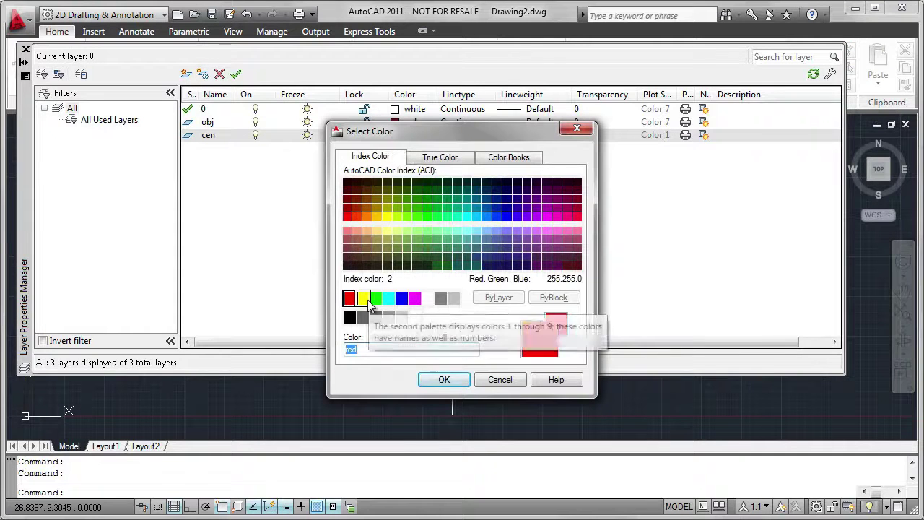
left_click(368, 302)
left_click(444, 379)
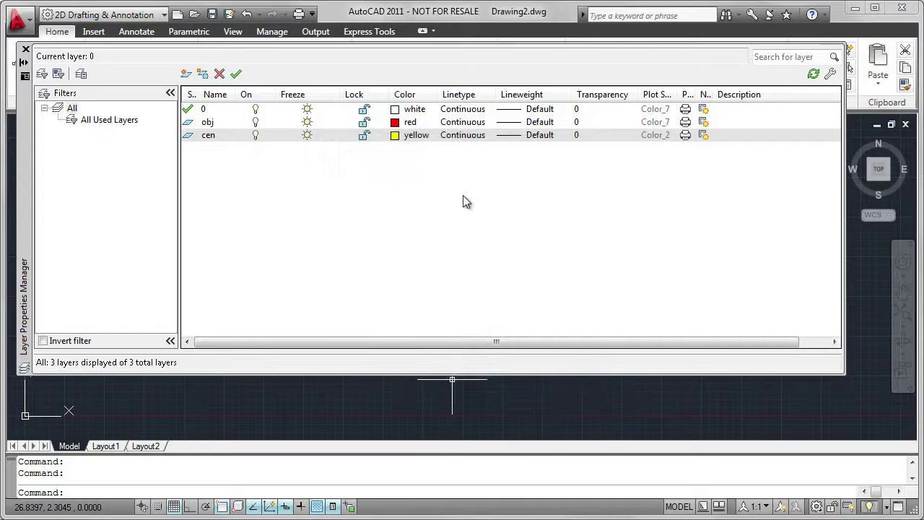
Step: Load the CENTER linetype from acad.lin and assign it to the cen layer
left_click(468, 135)
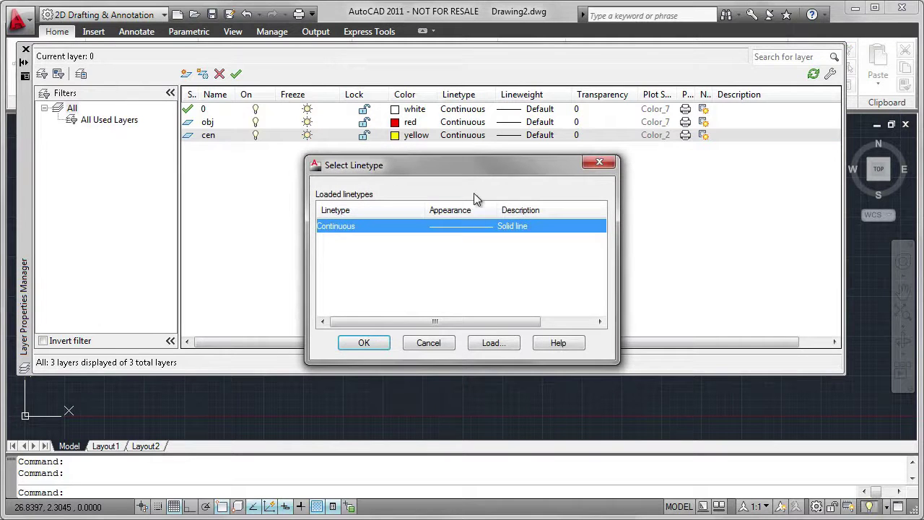
left_click(496, 344)
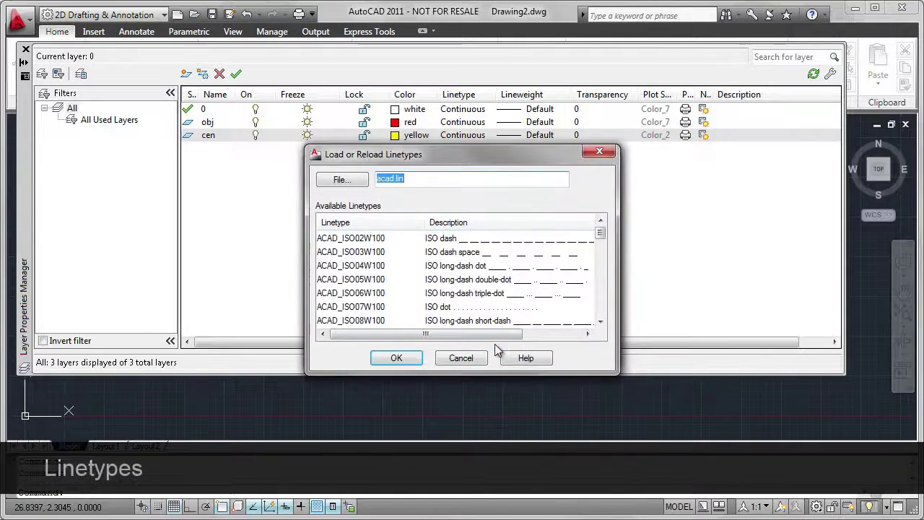
left_click_drag(600, 233, 606, 259)
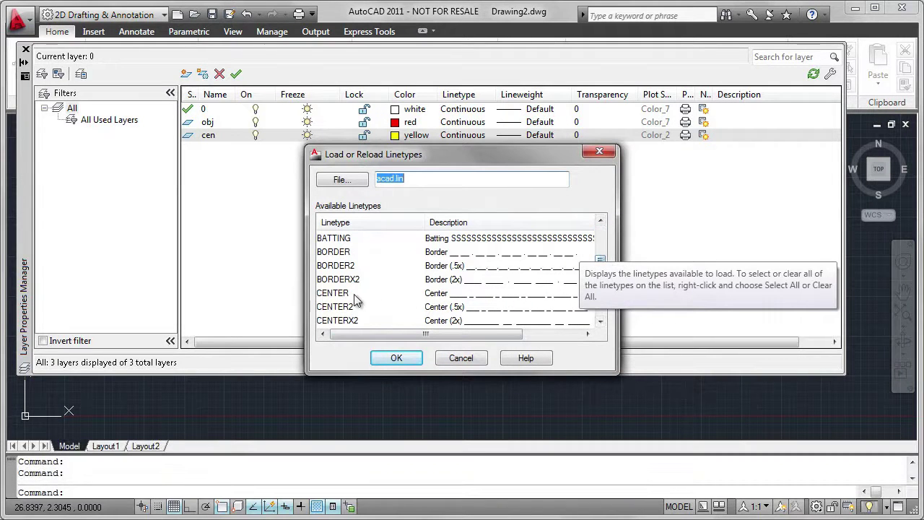
left_click(340, 293)
left_click(402, 357)
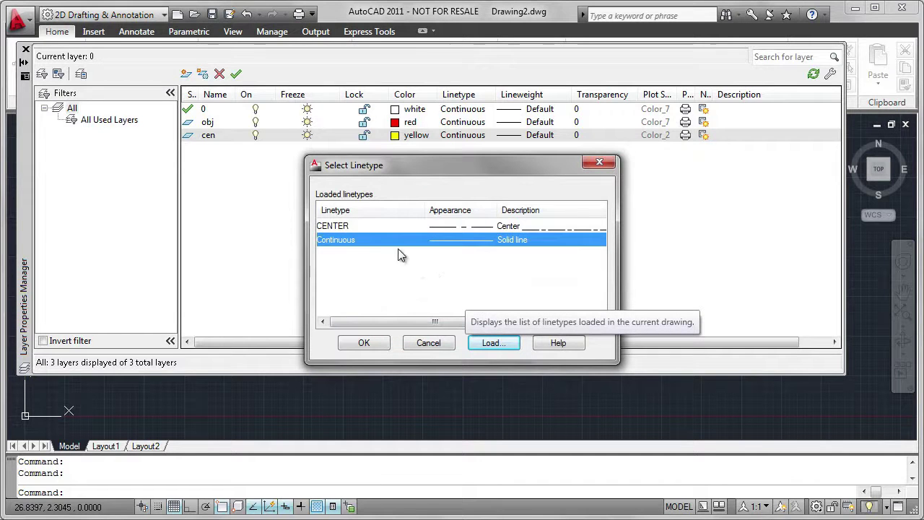
left_click(339, 226)
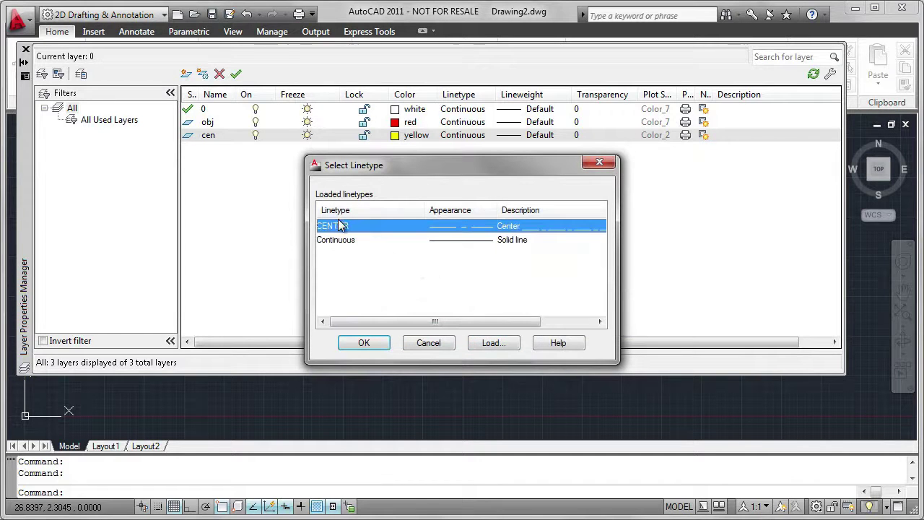
left_click(365, 343)
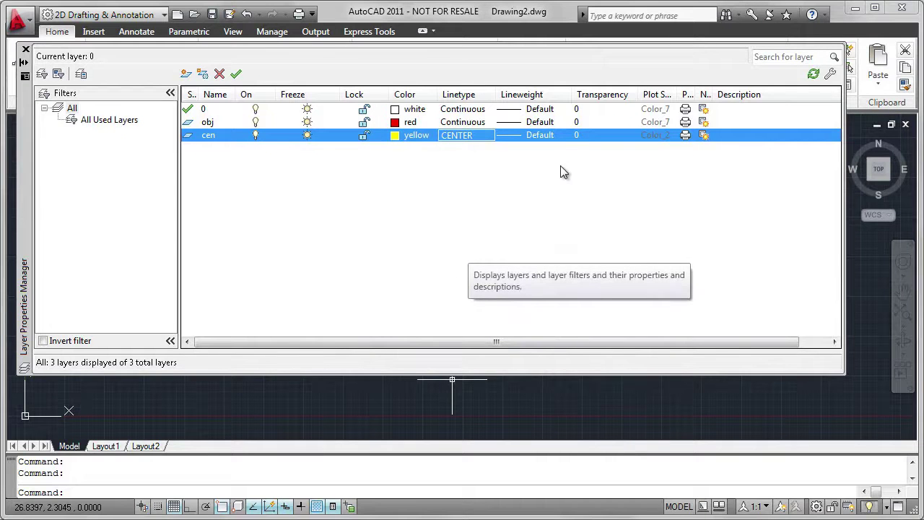
Step: Set the cen layer's lineweight to 0.20 mm
left_click(552, 135)
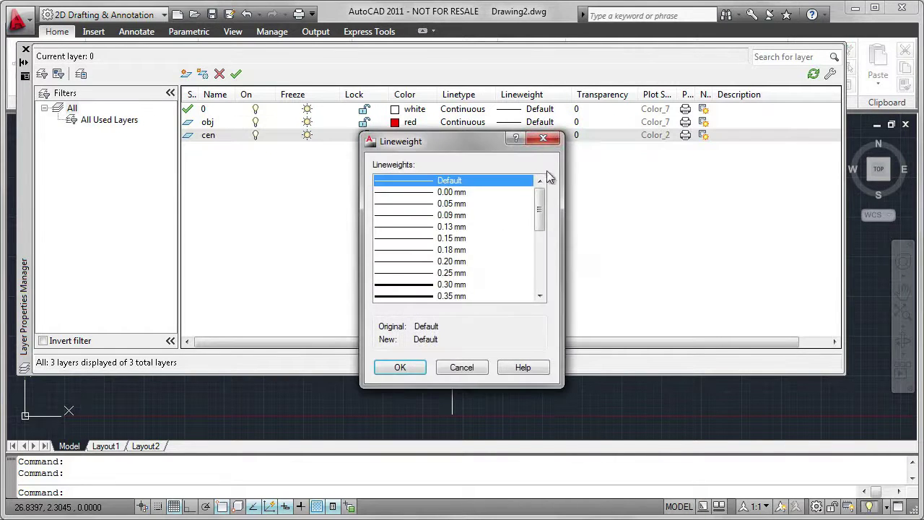
left_click(455, 261)
left_click(401, 368)
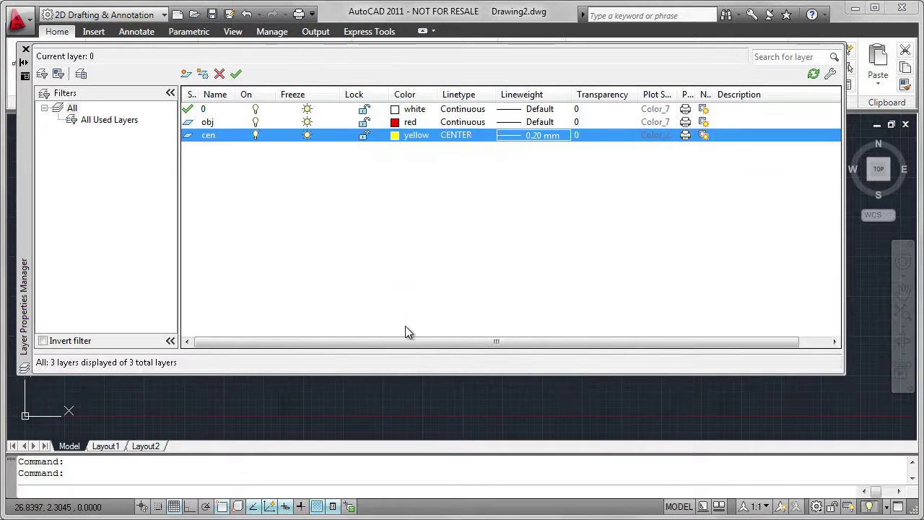
Step: Add a layer named hid, then load the HIDDEN linetype and assign it to that layer
left_click(186, 75)
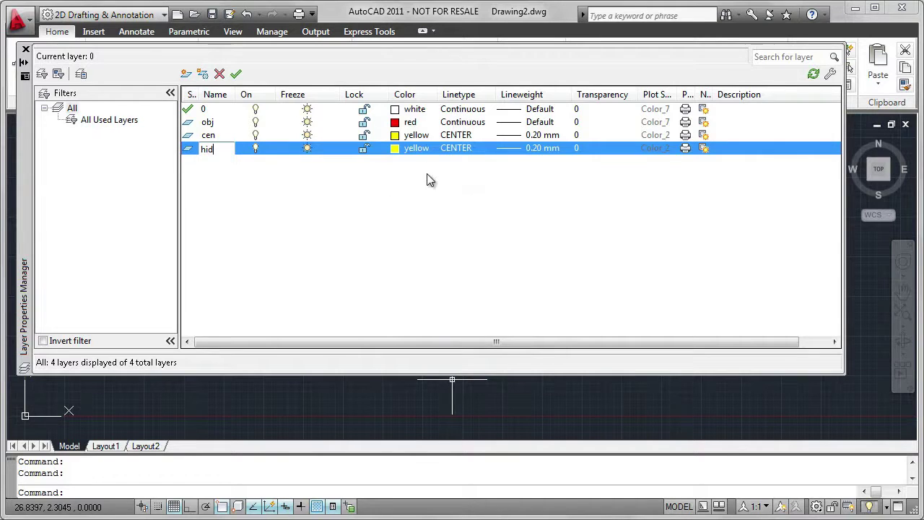
left_click(454, 147)
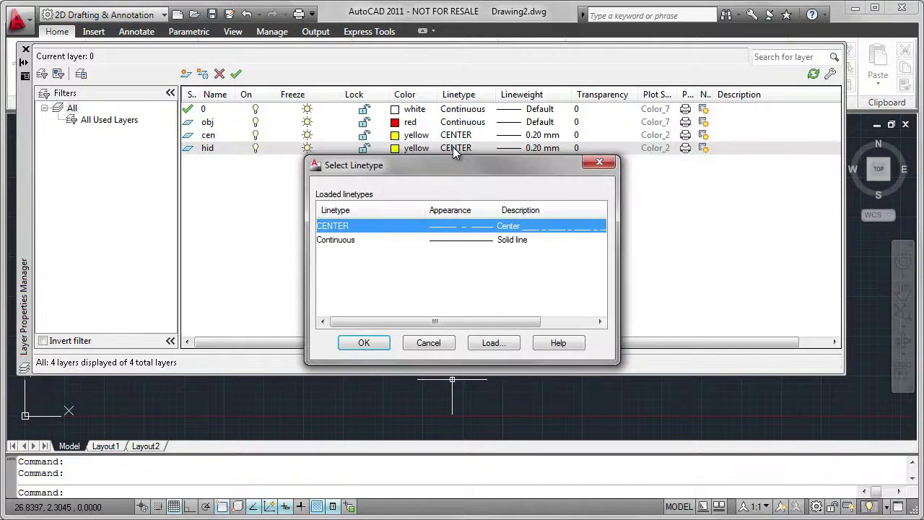
left_click(493, 342)
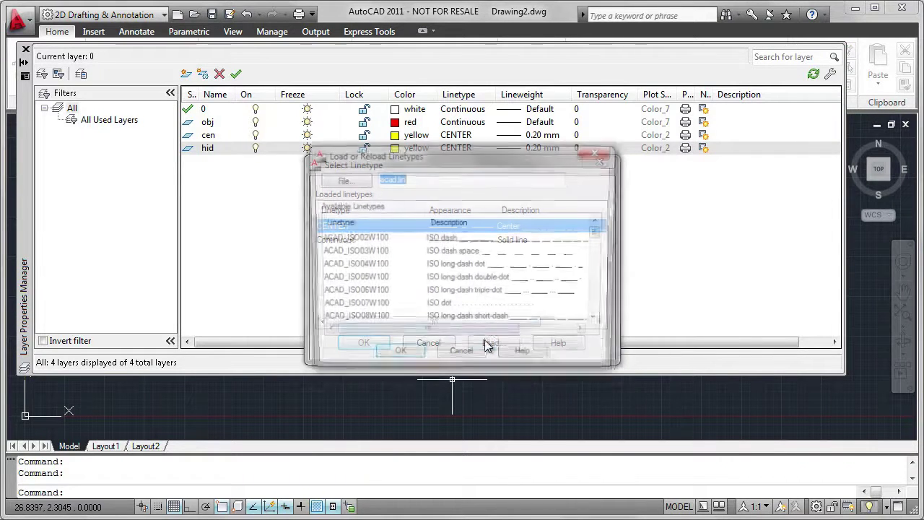
left_click_drag(598, 237, 599, 302)
left_click(338, 279)
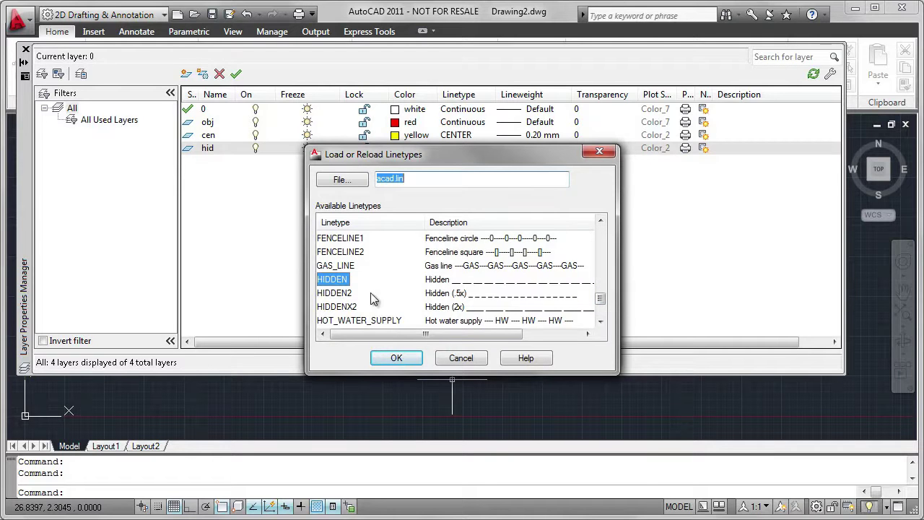
left_click(399, 361)
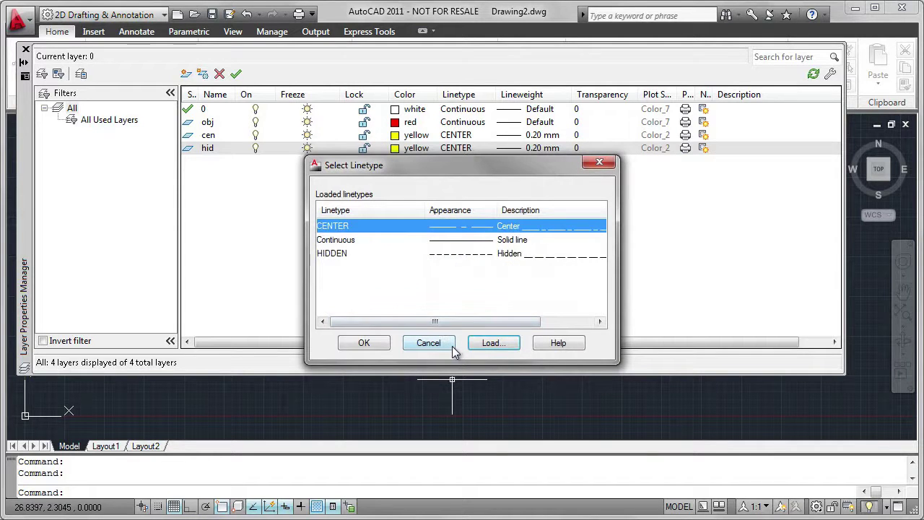
left_click(347, 255)
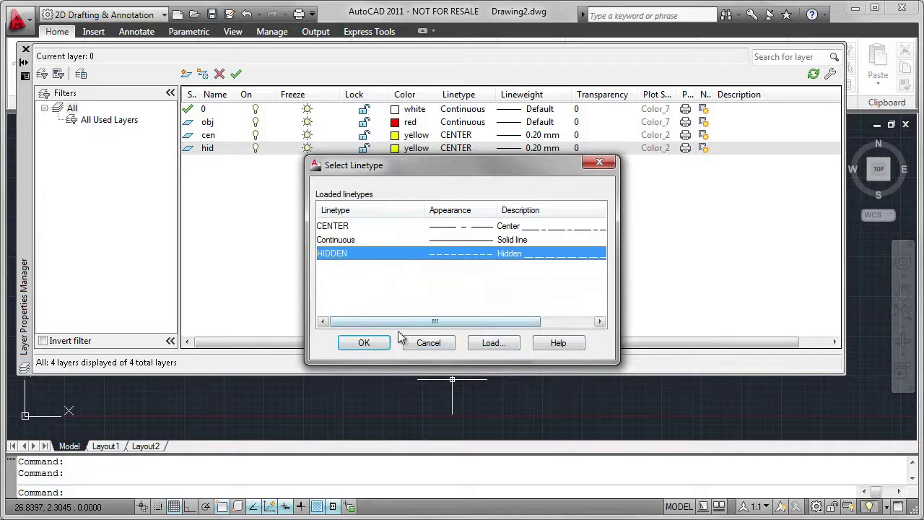
left_click(365, 344)
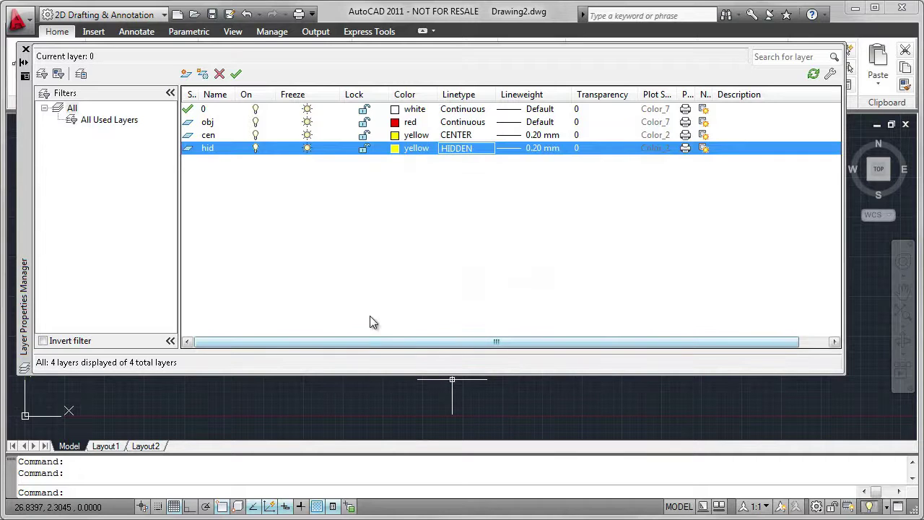
Step: Add a layer named text and set its color to blue
left_click(186, 75)
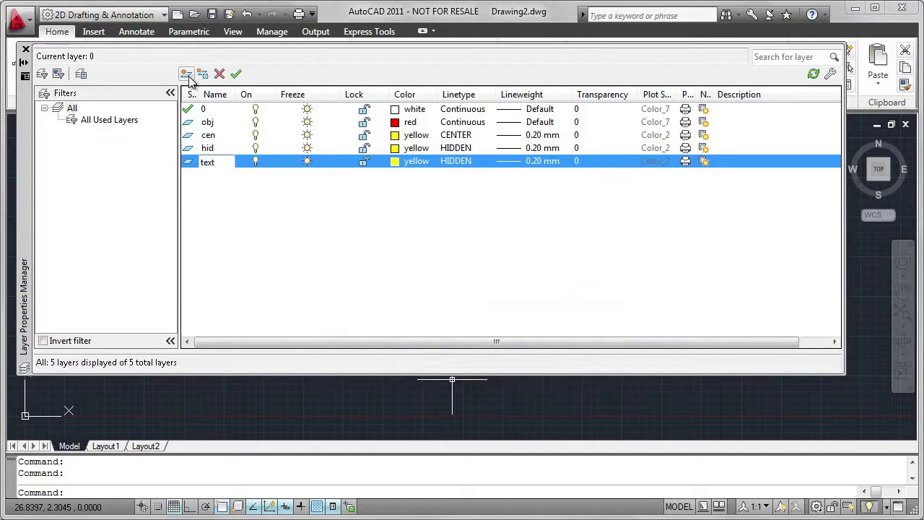
type("text")
left_click(417, 163)
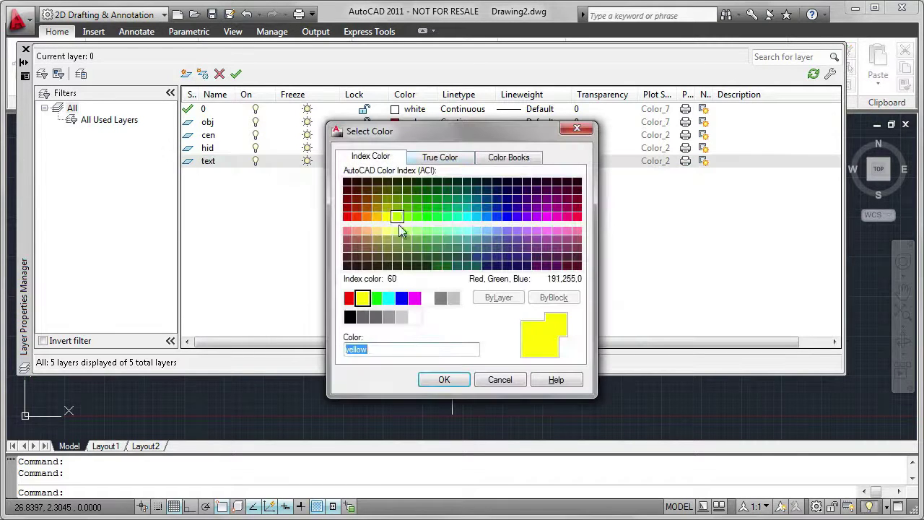
left_click(401, 297)
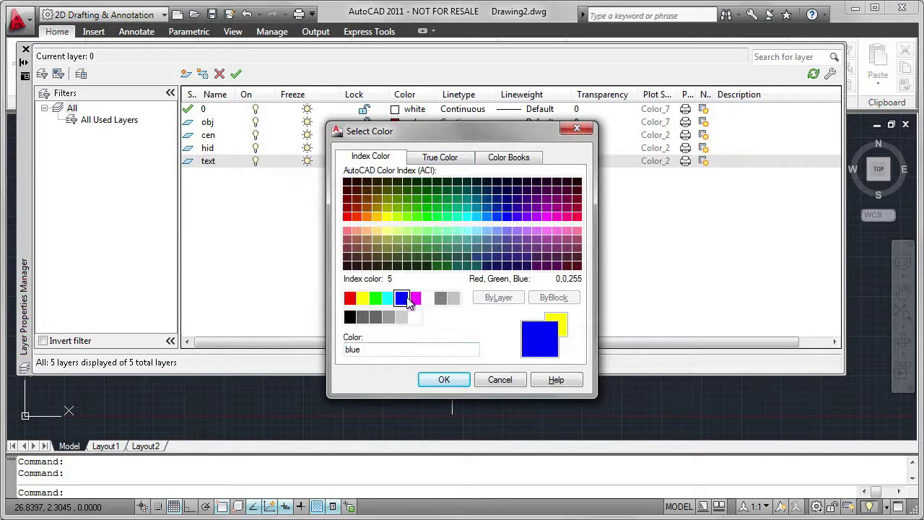
left_click(443, 381)
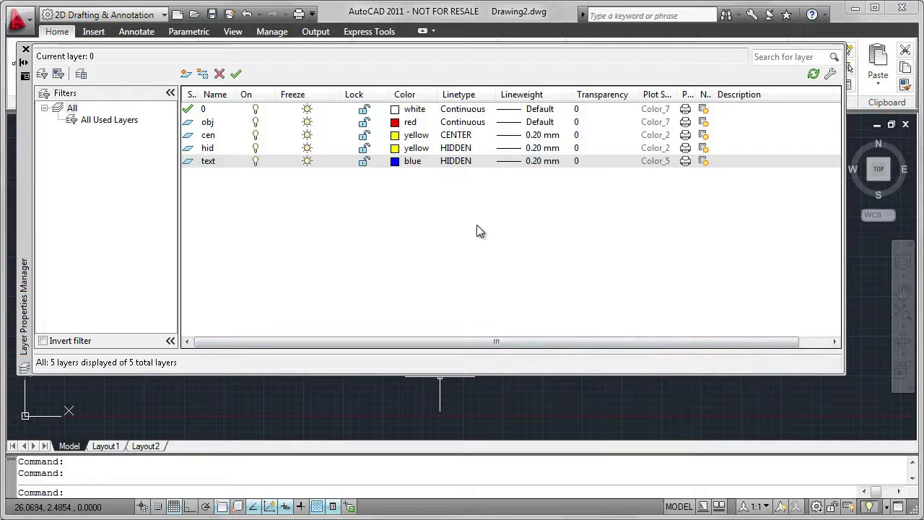
Step: Set the text layer's linetype to Continuous
left_click(466, 161)
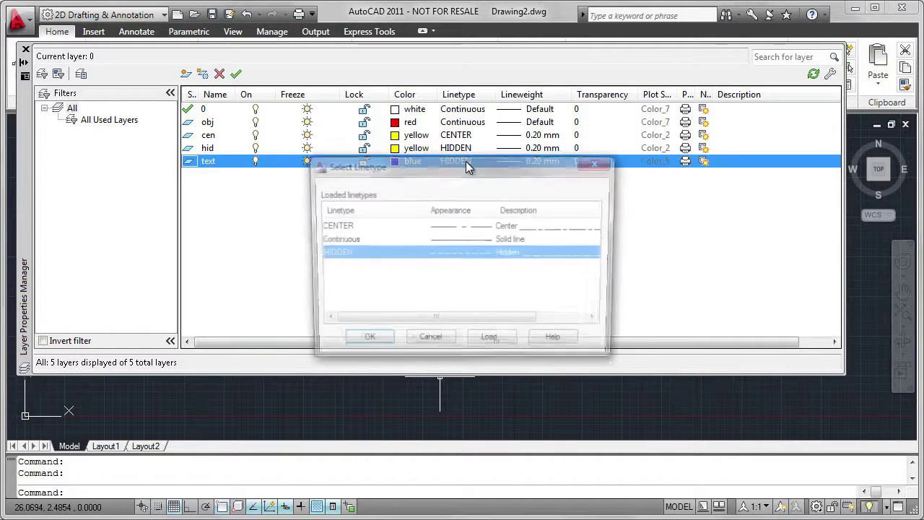
left_click(379, 241)
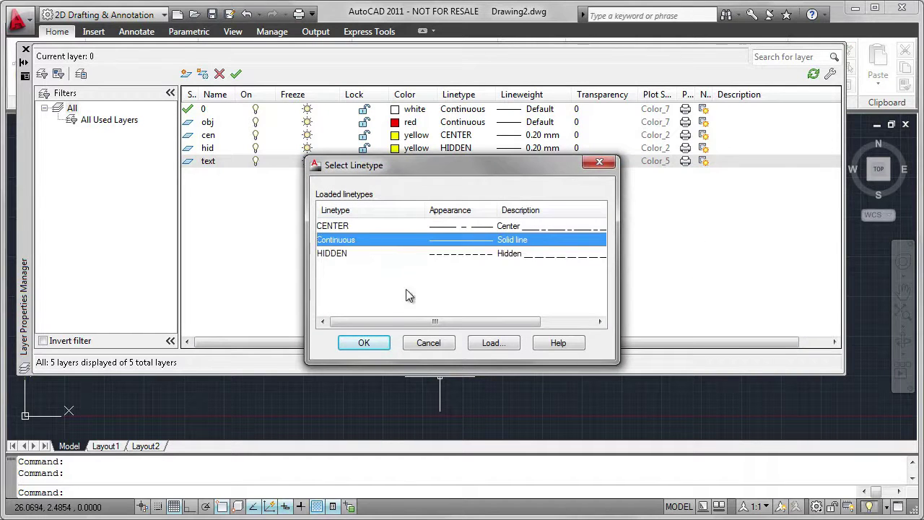
left_click(364, 343)
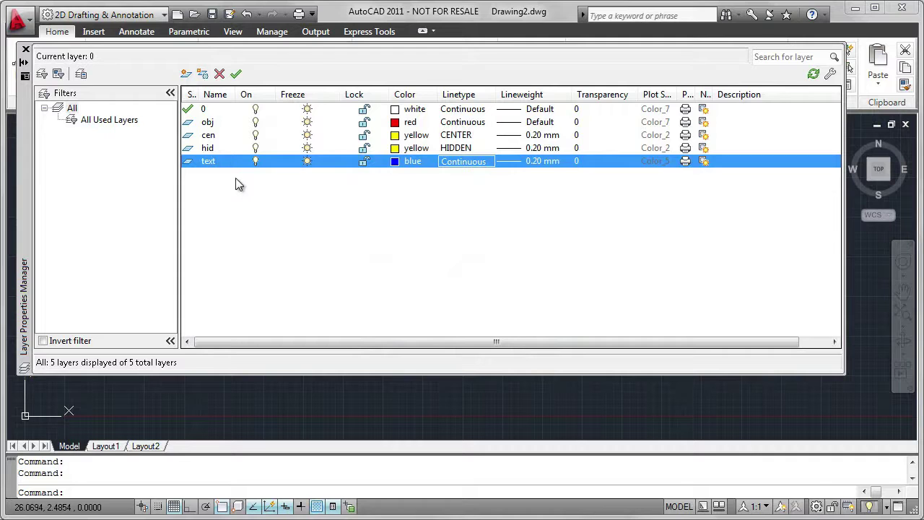
Step: Make obj the current layer
left_click(215, 123)
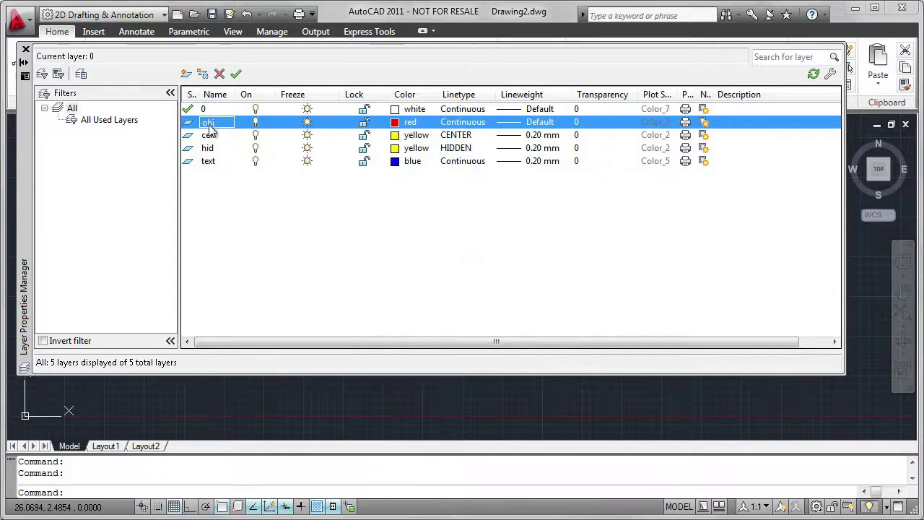
right_click(212, 129)
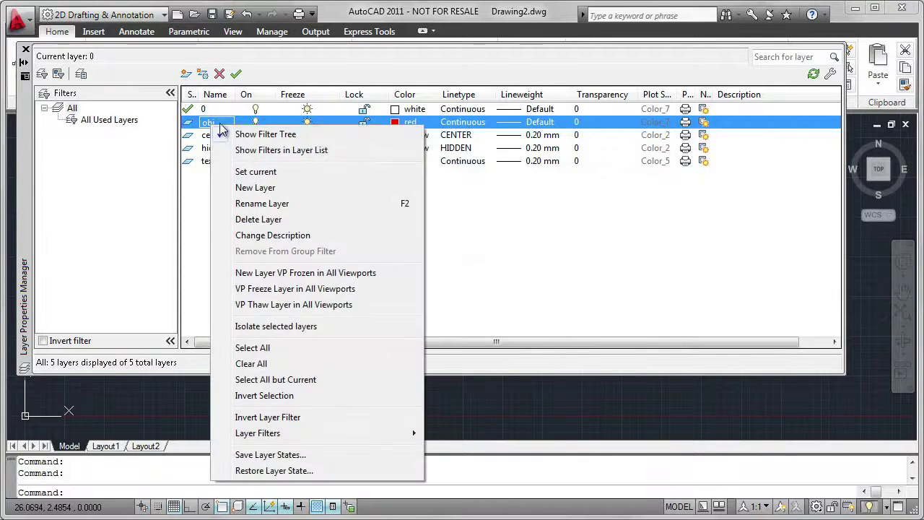
left_click(292, 173)
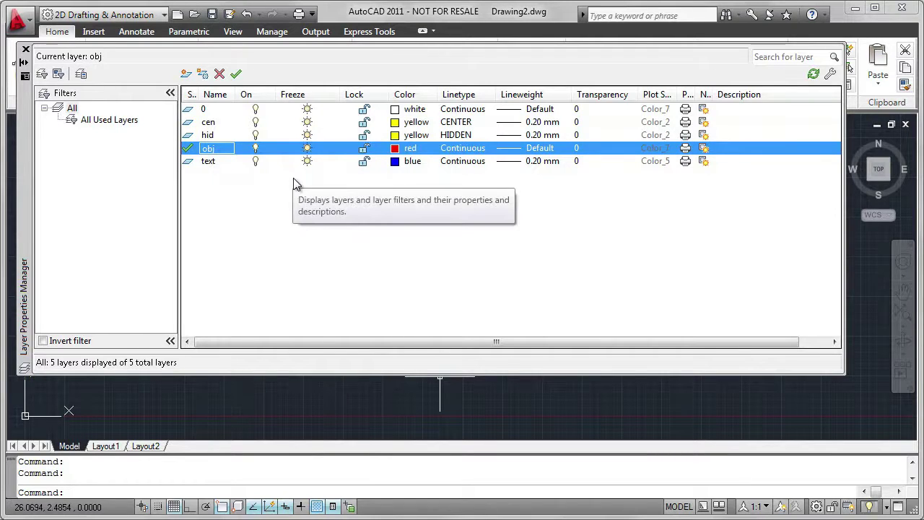
Step: Close the layer manager, then switch the current layer to hid and back to obj
left_click(25, 49)
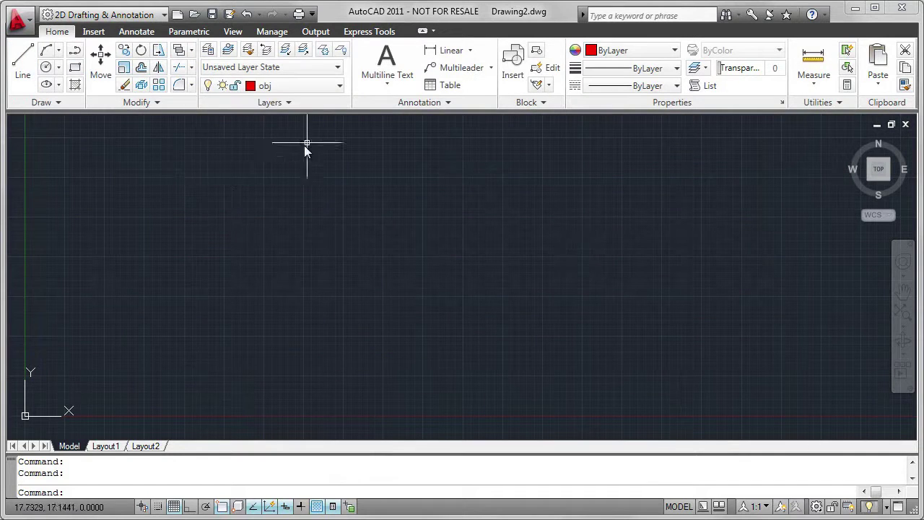
left_click(339, 85)
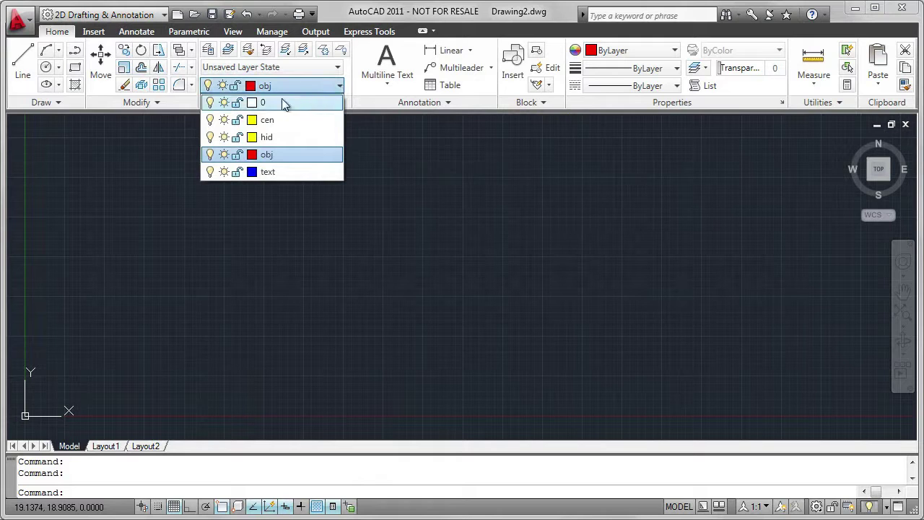
left_click(278, 137)
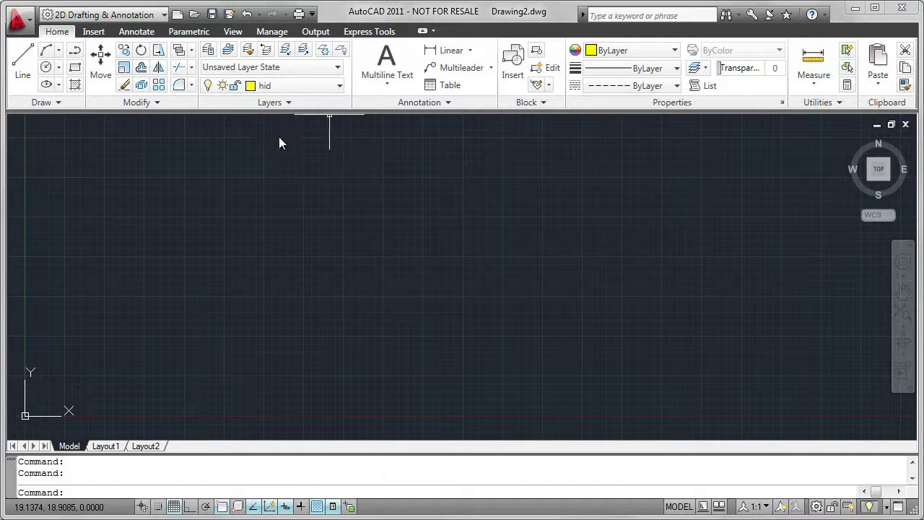
left_click(339, 85)
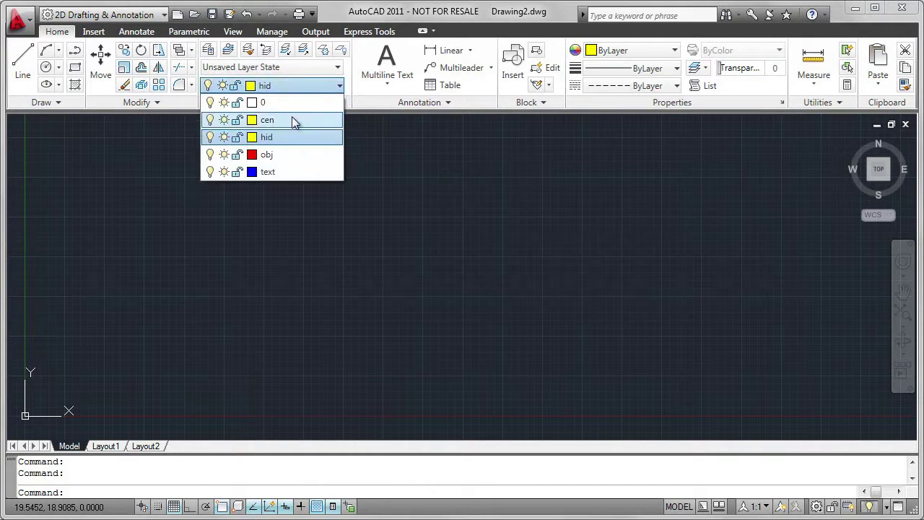
left_click(277, 157)
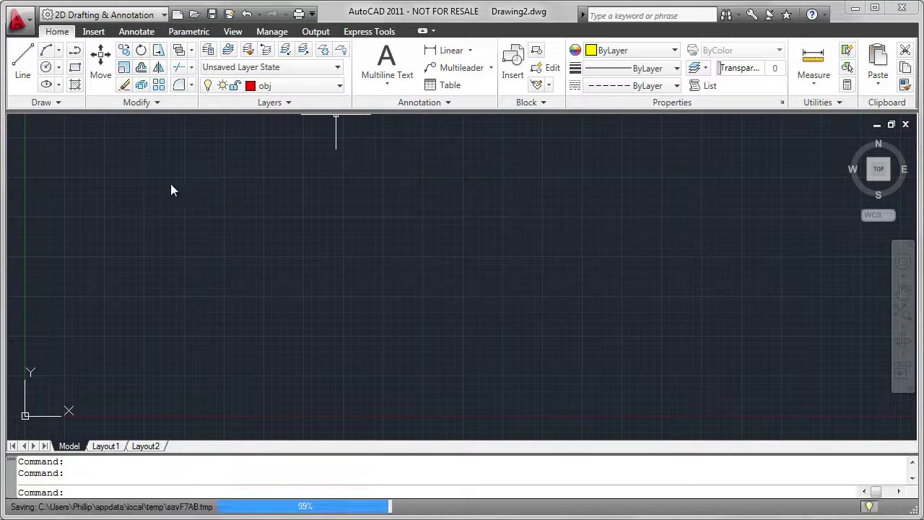
Step: Draw a zigzag of three connected line segments on the obj layer and turn on the lineweight display
left_click(24, 74)
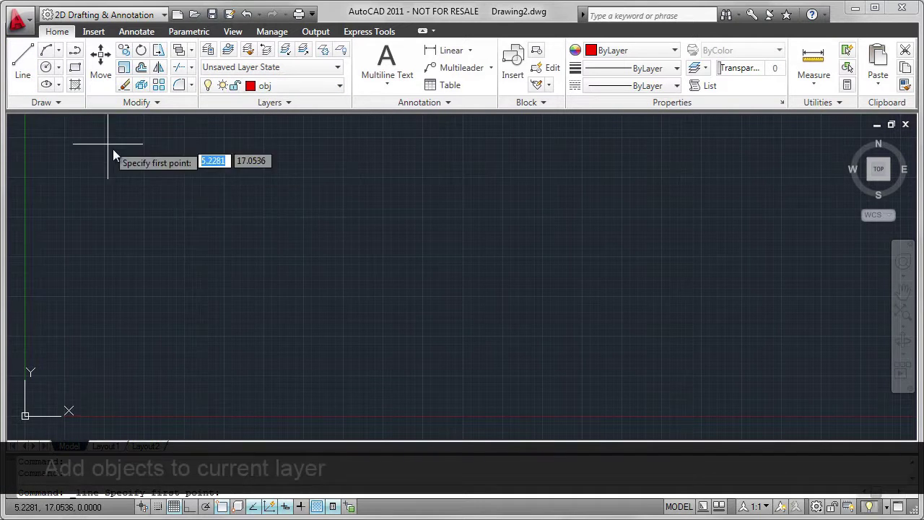
left_click(226, 252)
left_click(517, 260)
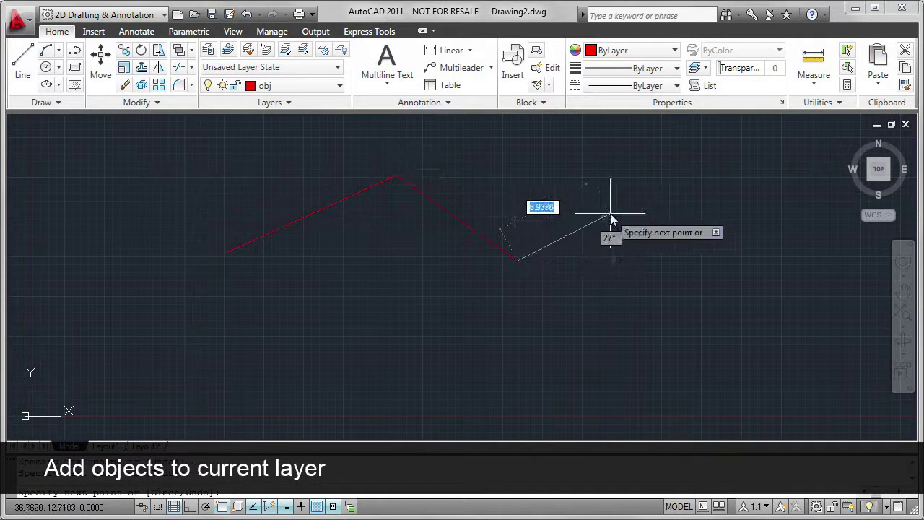
left_click(621, 206)
right_click(668, 196)
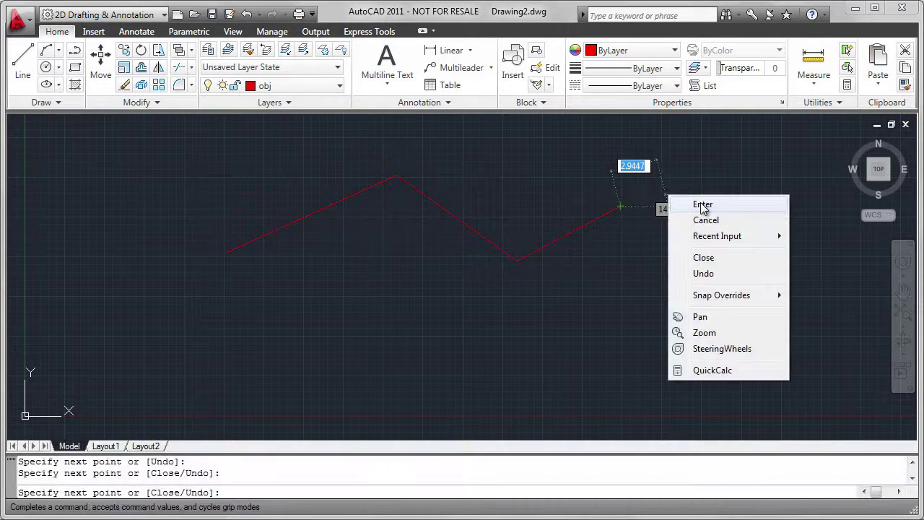
left_click(703, 206)
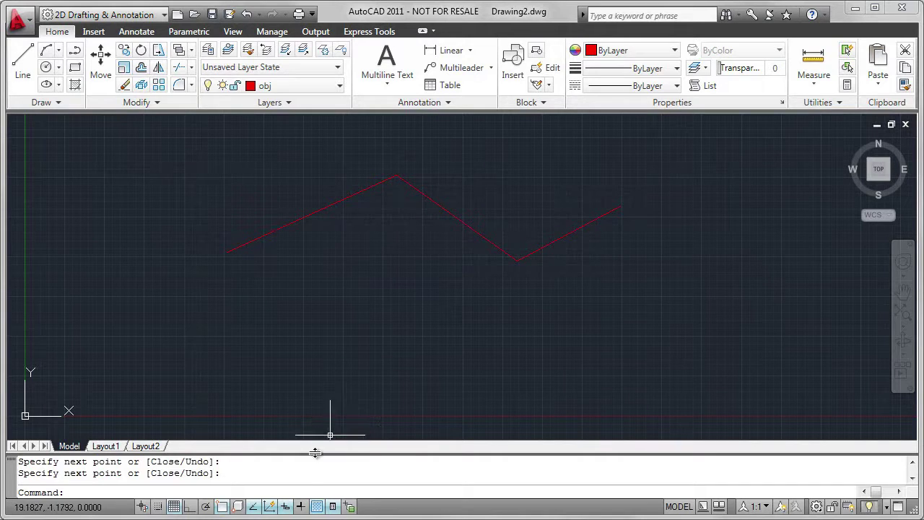
left_click(301, 506)
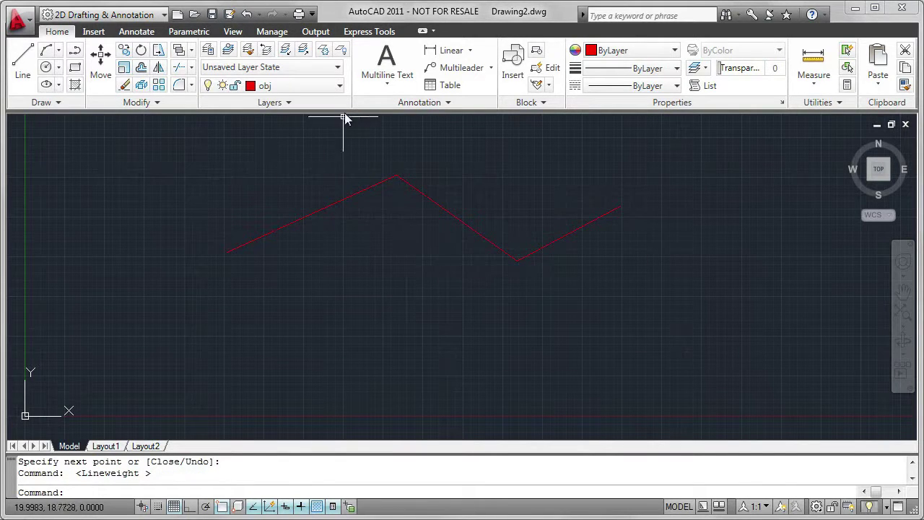
Step: Make cen the current layer and draw a circle overlapping the left end of the red zigzag
left_click(341, 88)
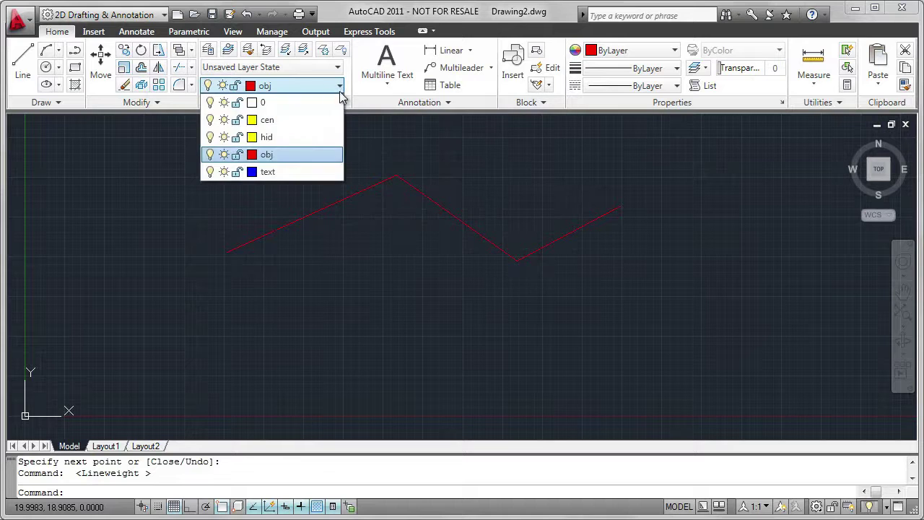
left_click(272, 120)
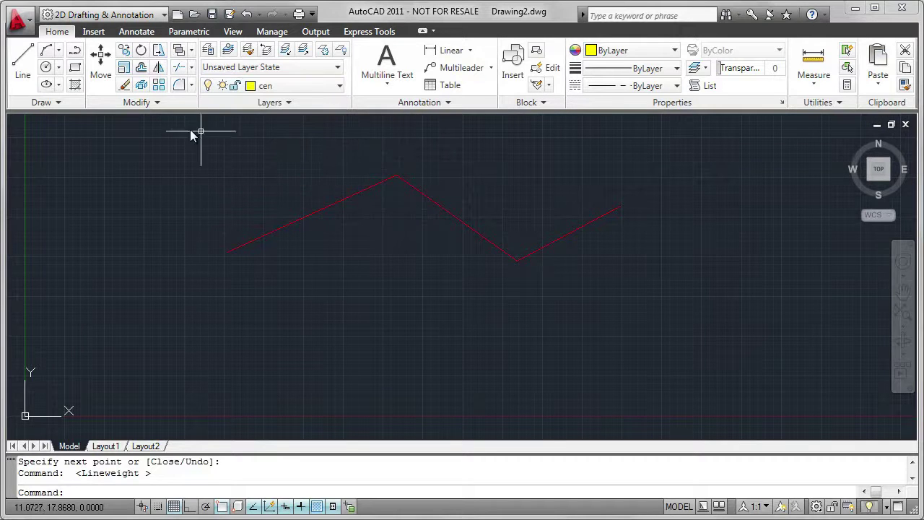
left_click(46, 67)
left_click(247, 191)
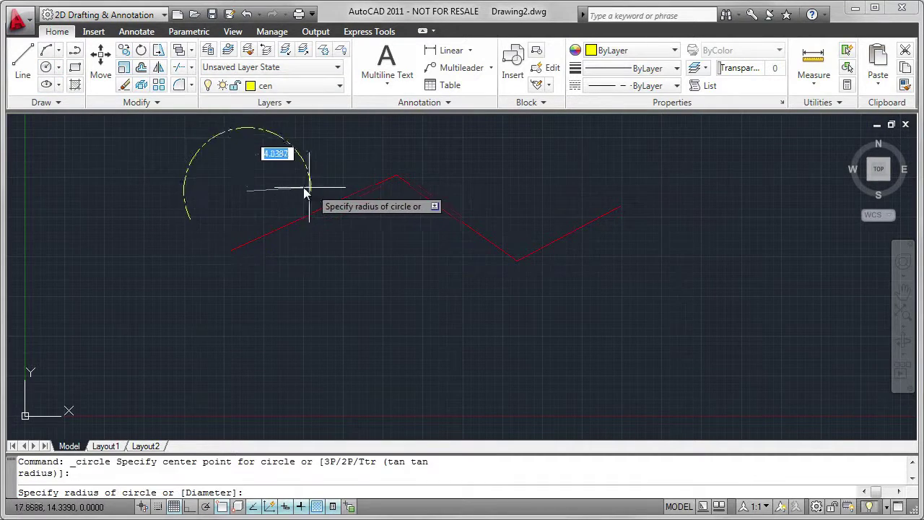
left_click(304, 190)
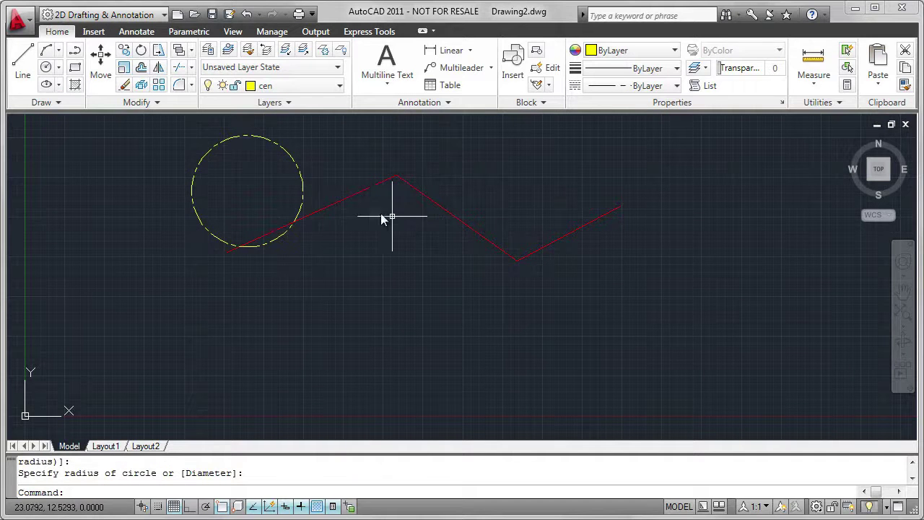
Step: Make hid the current layer and draw a three-point arc bulging upward over the zigzag's lower vertex
left_click(321, 86)
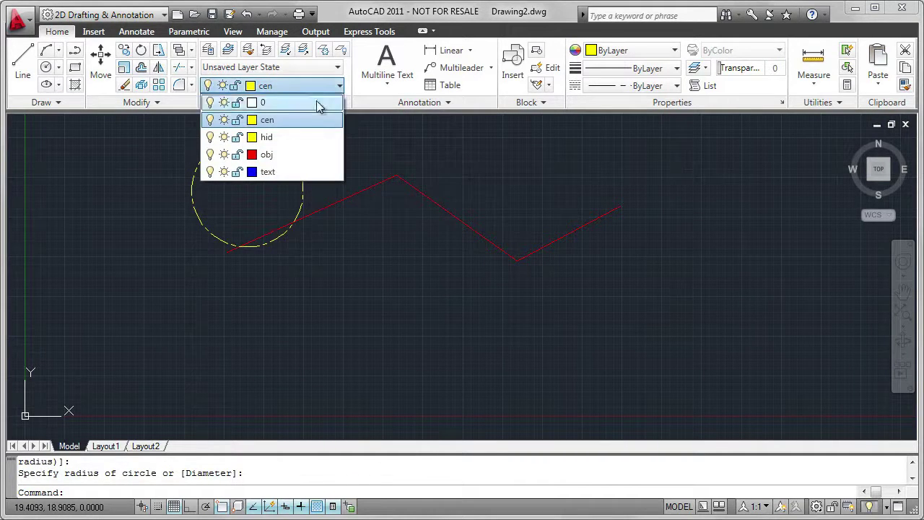
left_click(286, 137)
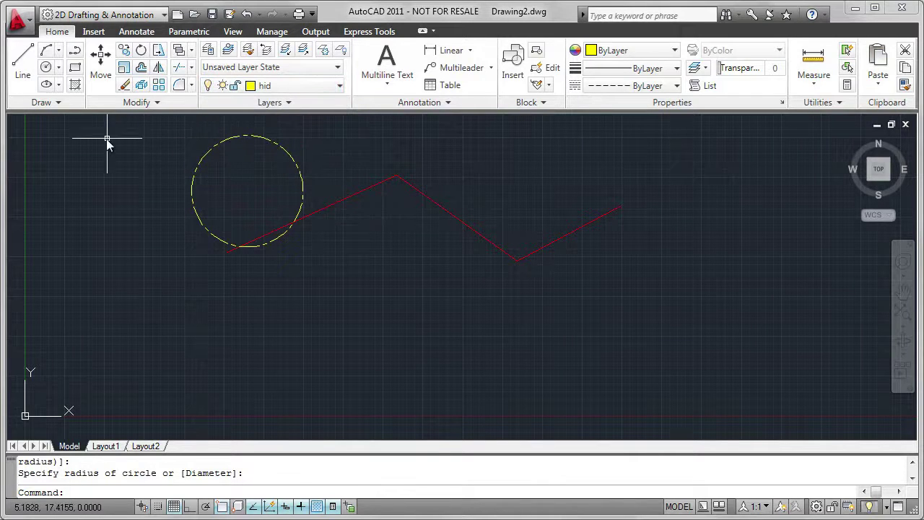
left_click(46, 50)
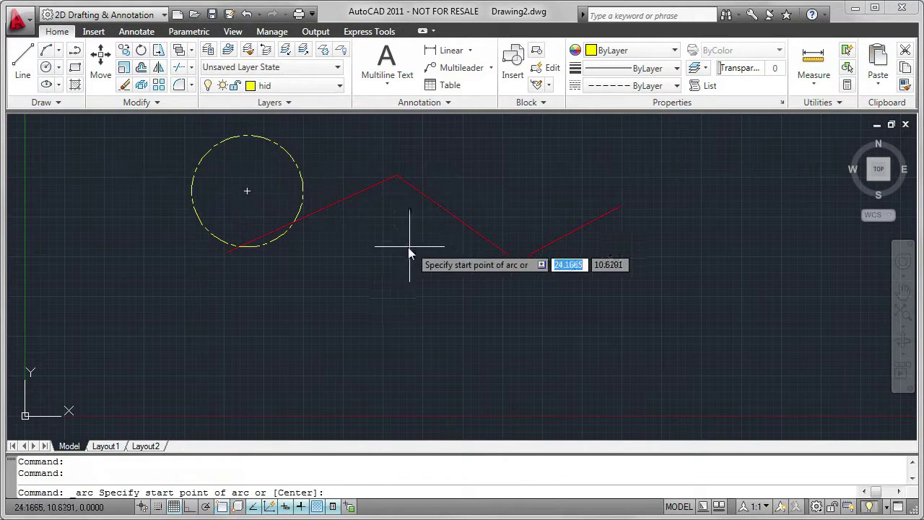
left_click(396, 175)
left_click(491, 174)
left_click(591, 239)
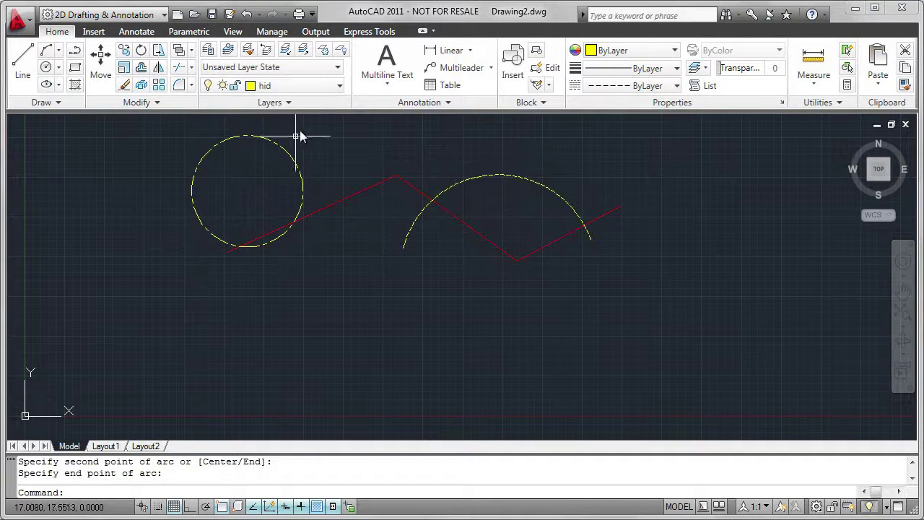
Step: Make text the current layer and add the multiline text "Text and layers" below the zigzag
left_click(338, 86)
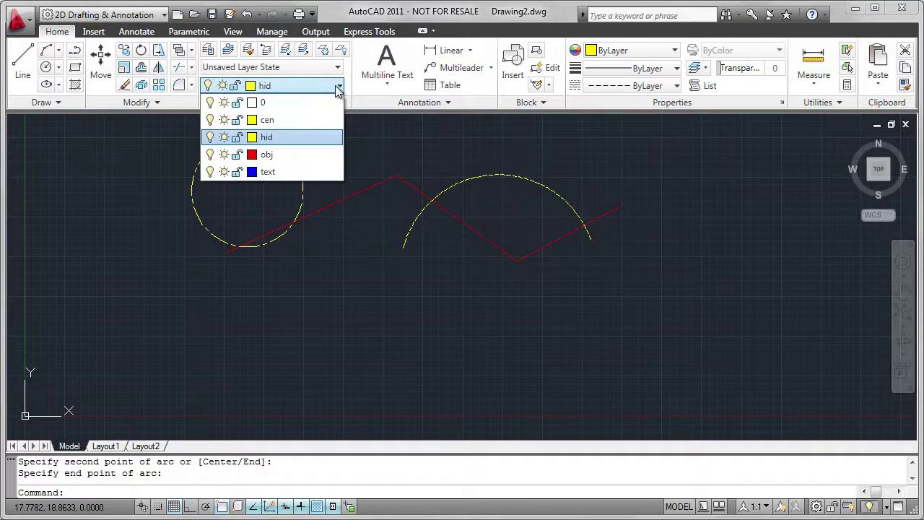
left_click(266, 173)
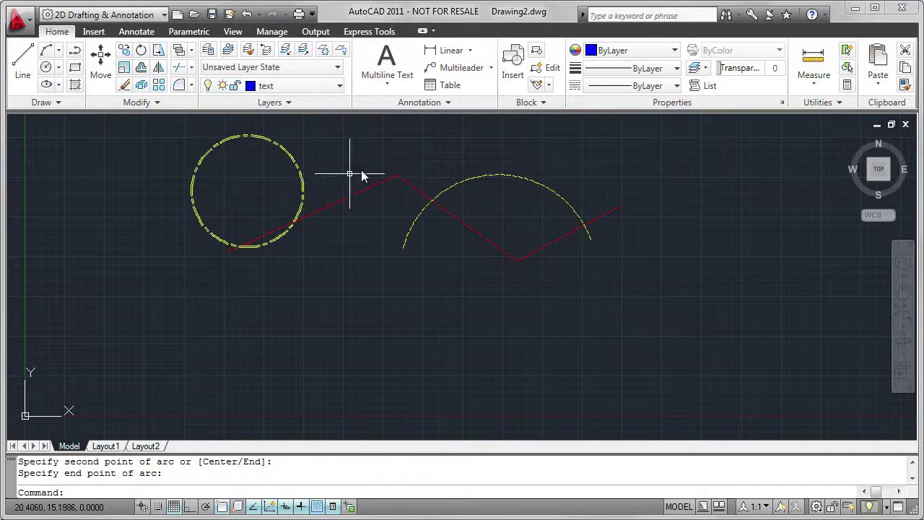
left_click(379, 79)
left_click(347, 336)
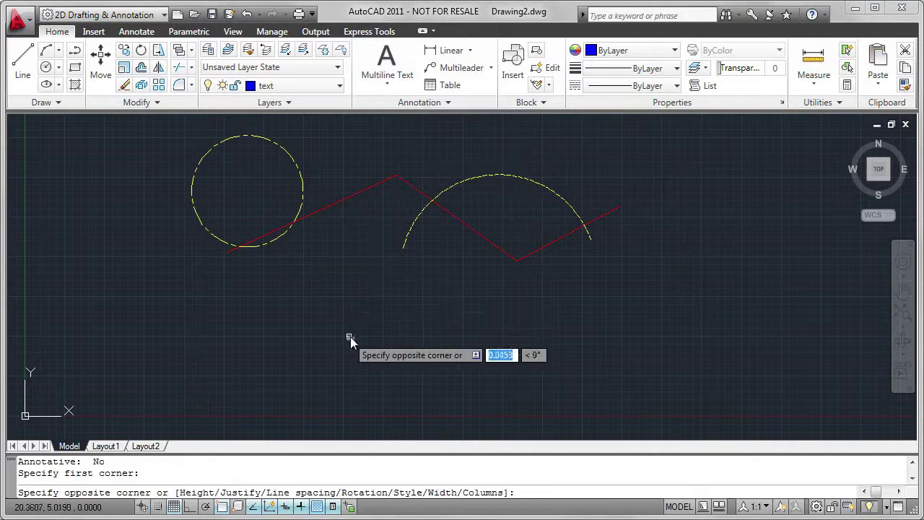
left_click(491, 269)
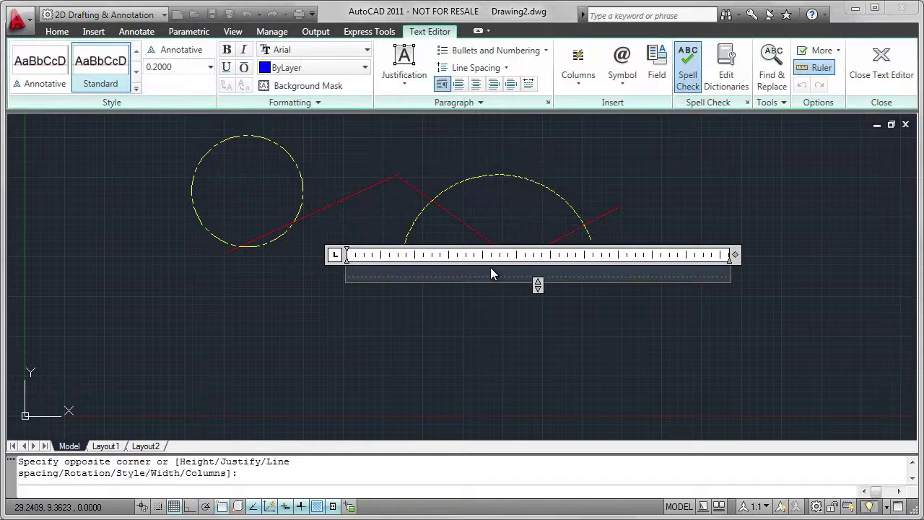
type("Text and layers")
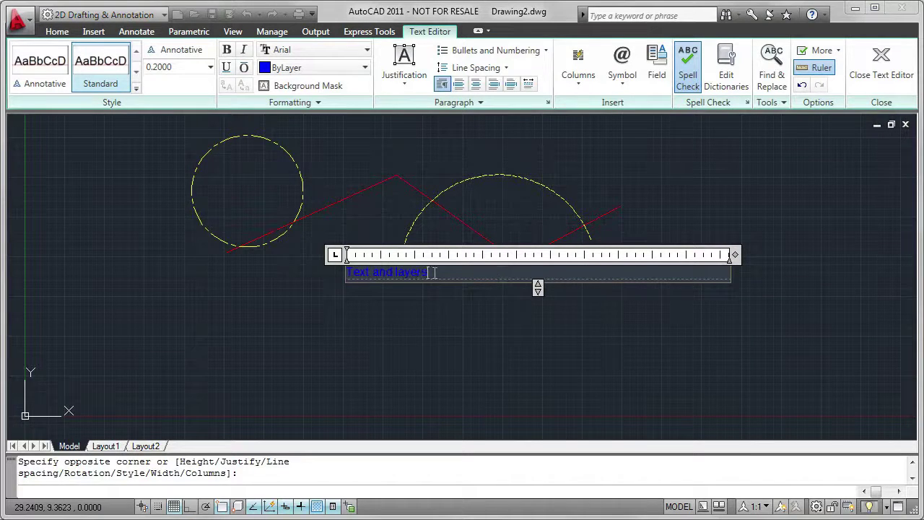
left_click(881, 62)
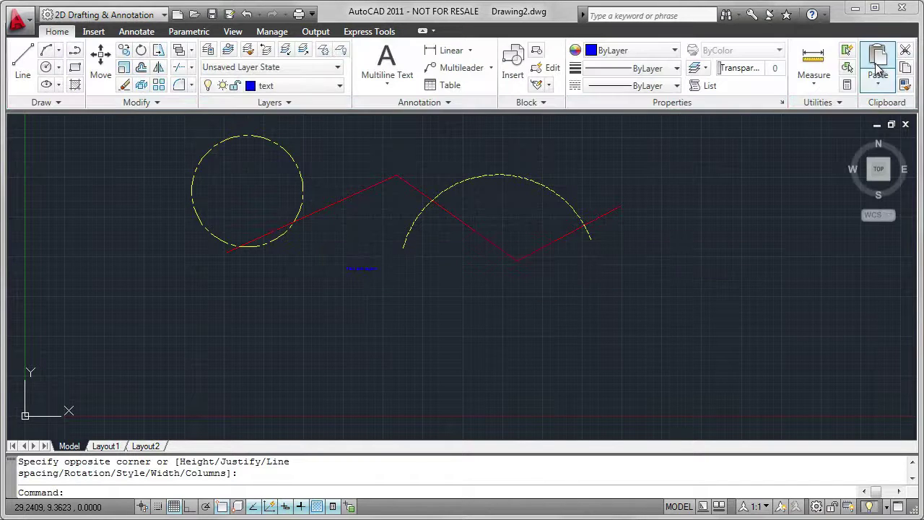
scroll(356, 279, "down", 4)
scroll(361, 279, "up", 12)
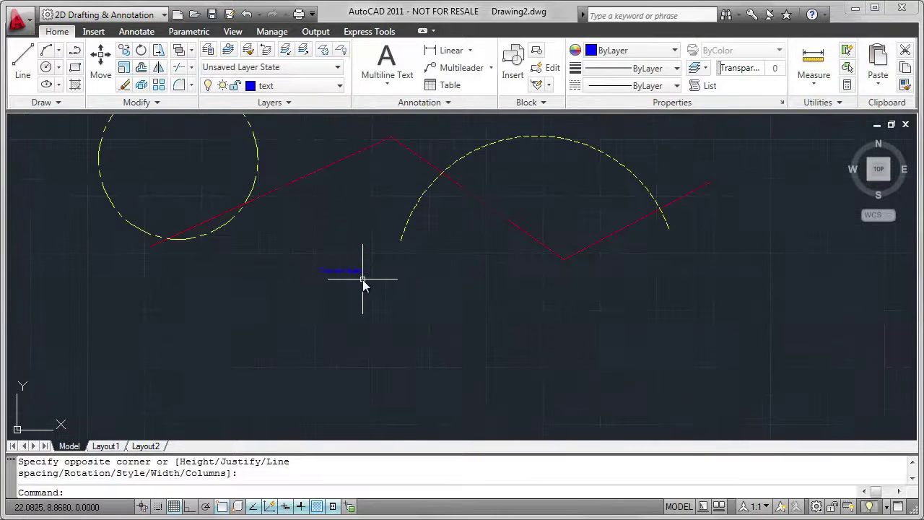
scroll(366, 285, "down", 12)
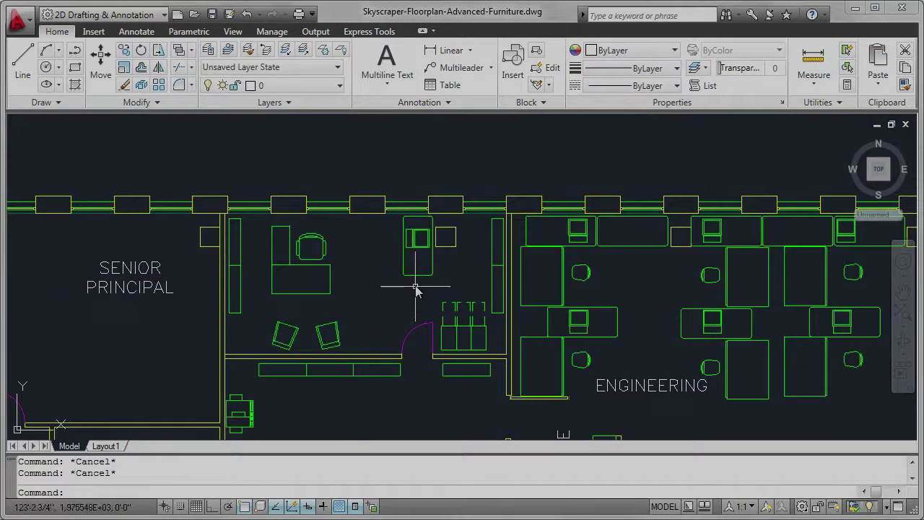
Step: In the skyscraper floor plan, select the desk block beside the column and then the door arc to check their layers
left_click(418, 280)
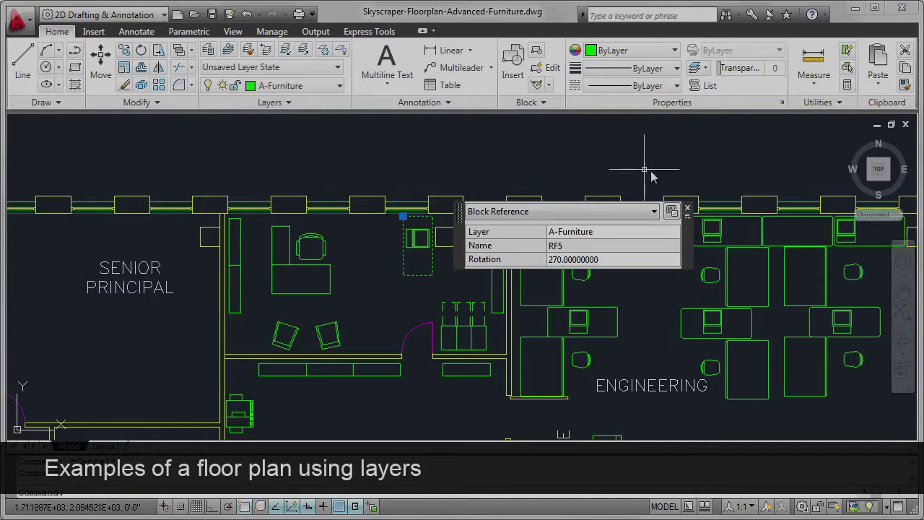
key("Escape")
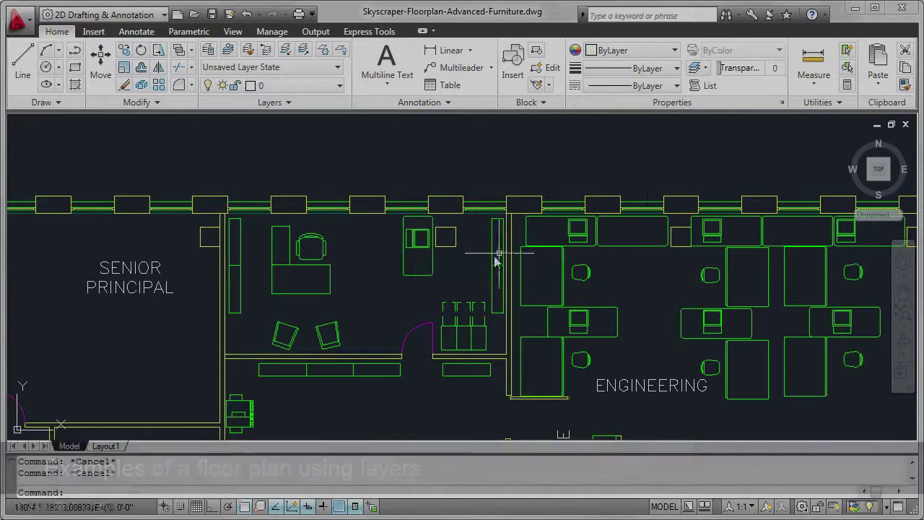
left_click(424, 324)
mouse_move(589, 260)
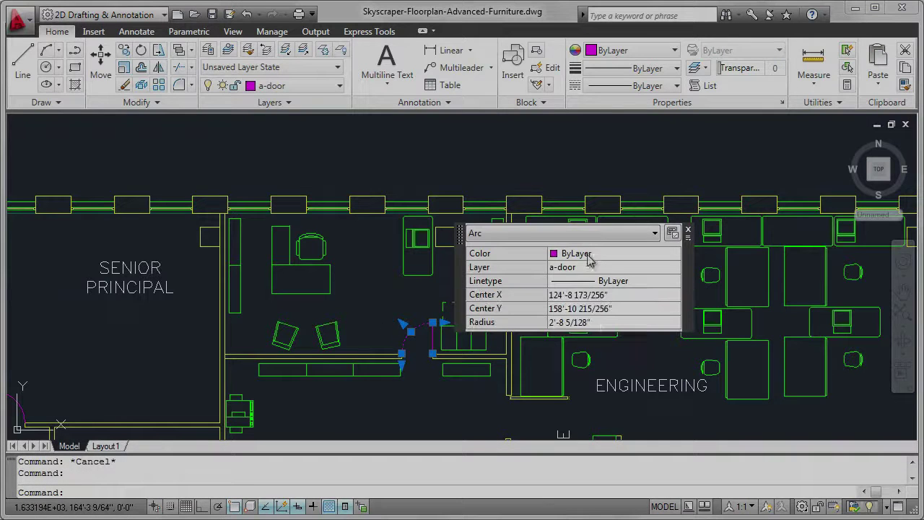
left_click(688, 232)
Step: Zoom to the drawing extents to view the whole floor plan
type("z")
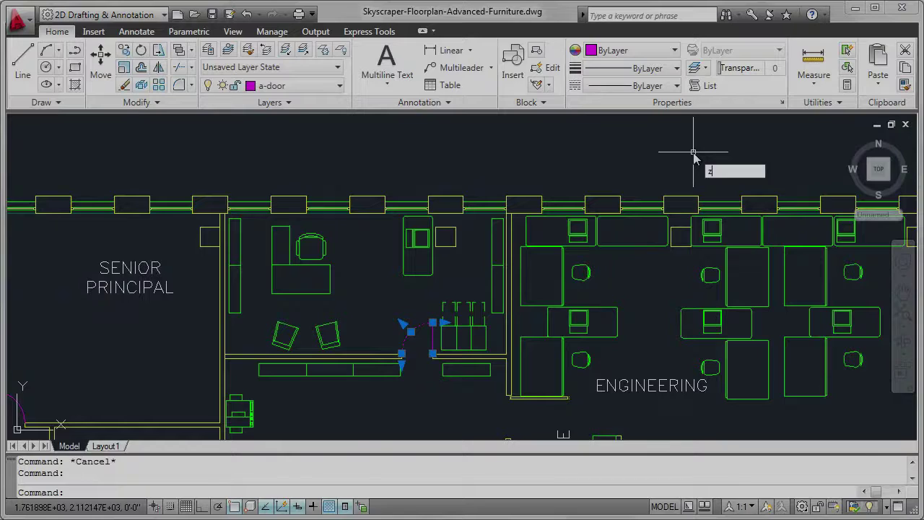
key("Return")
type("e")
key("Return")
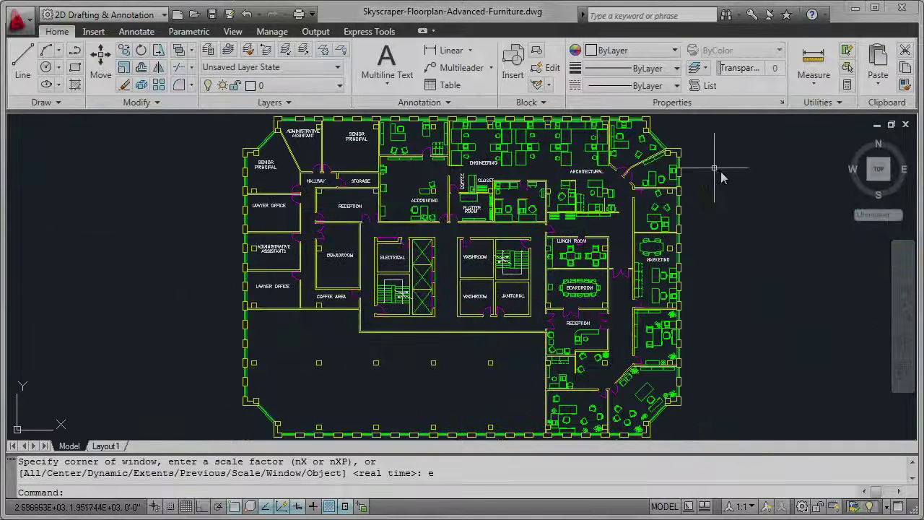